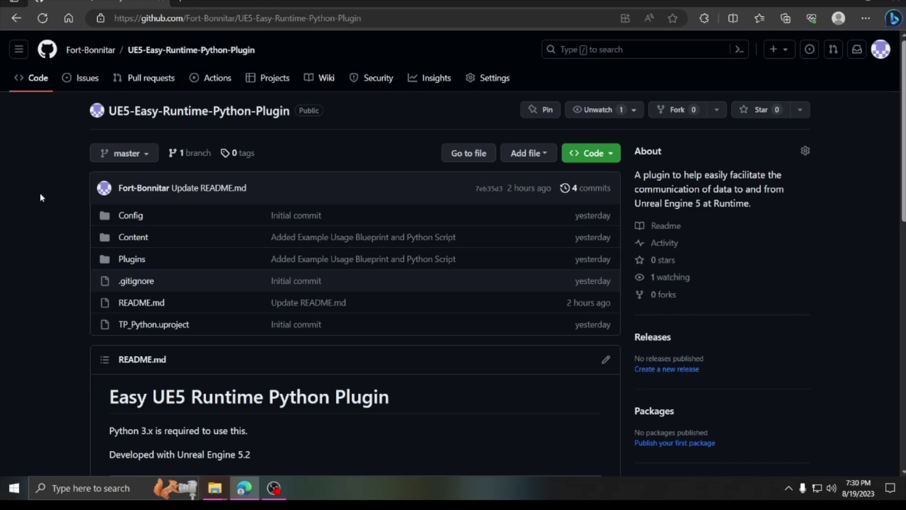
Step: Review the README requirements: Python 3.x and developed with Unreal Engine 5.2
scroll(58, 263, down, 3)
drag(105, 296, 258, 304)
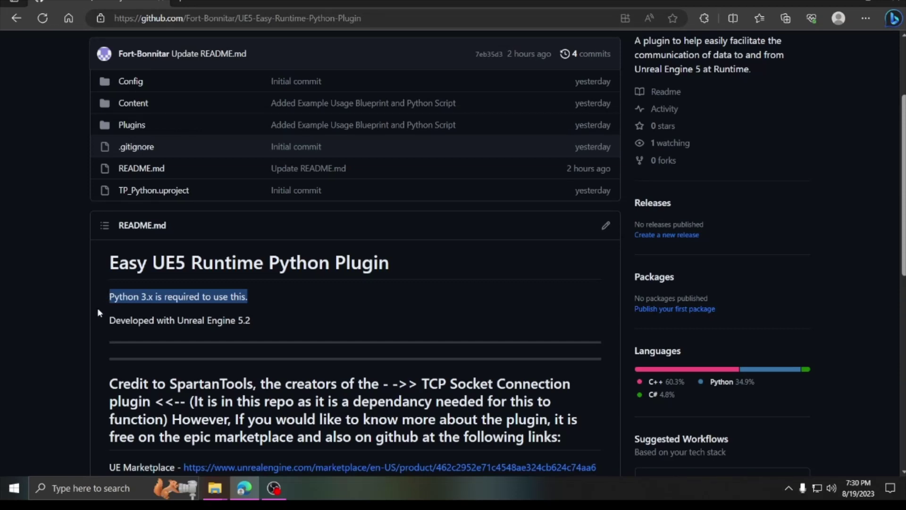
scroll(97, 308, down, 1)
drag(269, 257, 100, 254)
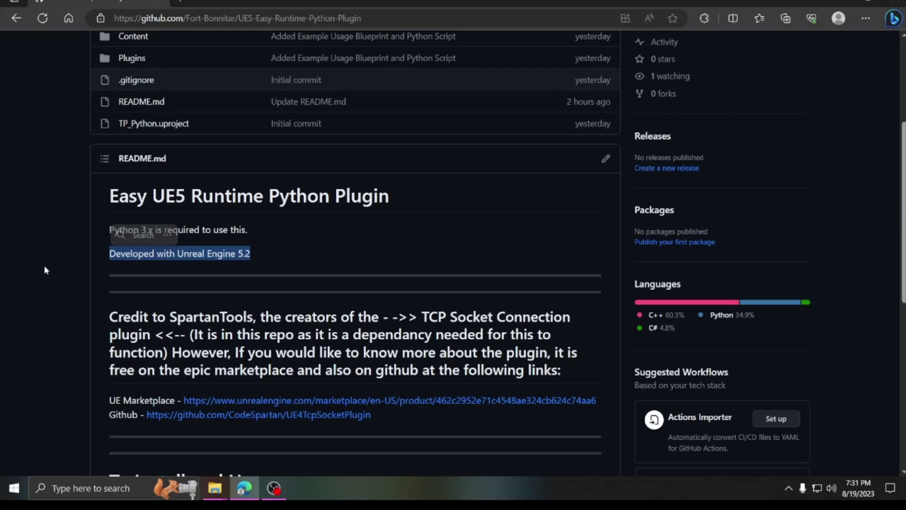
click(60, 307)
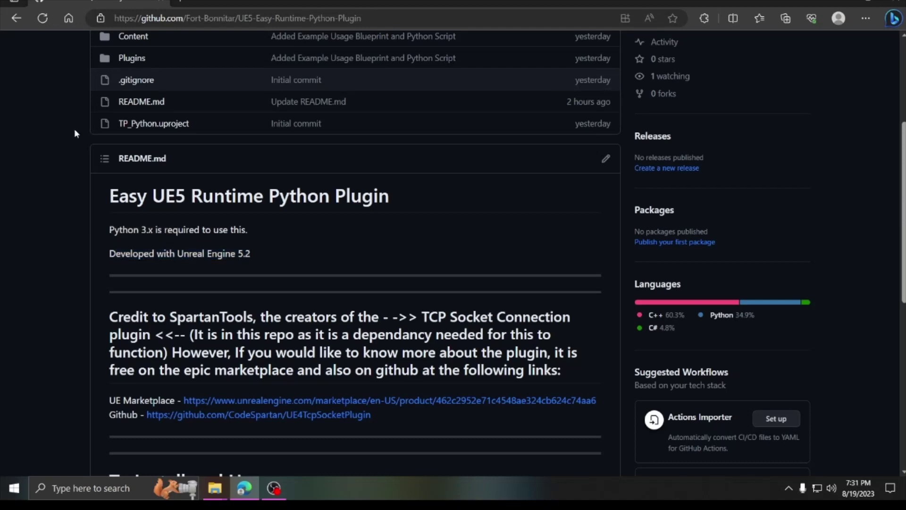
scroll(78, 151, up, 1)
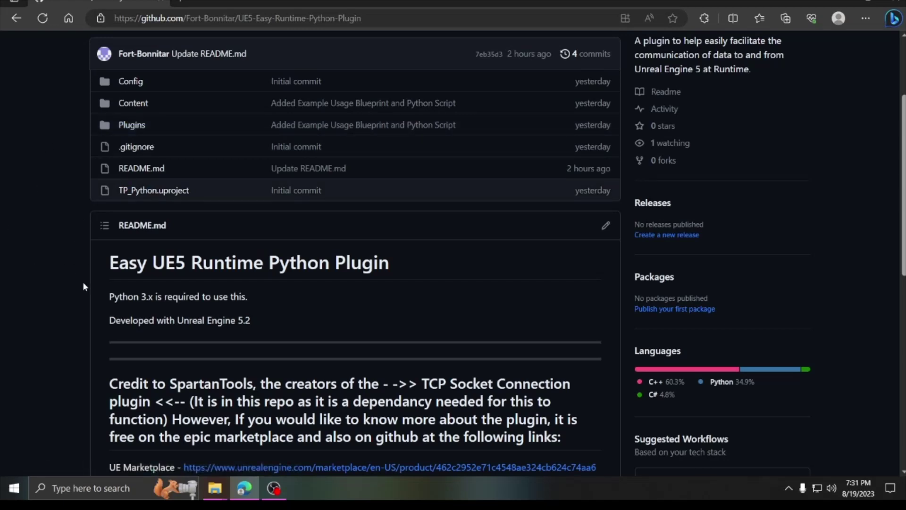
scroll(62, 327, down, 1)
scroll(67, 323, up, 3)
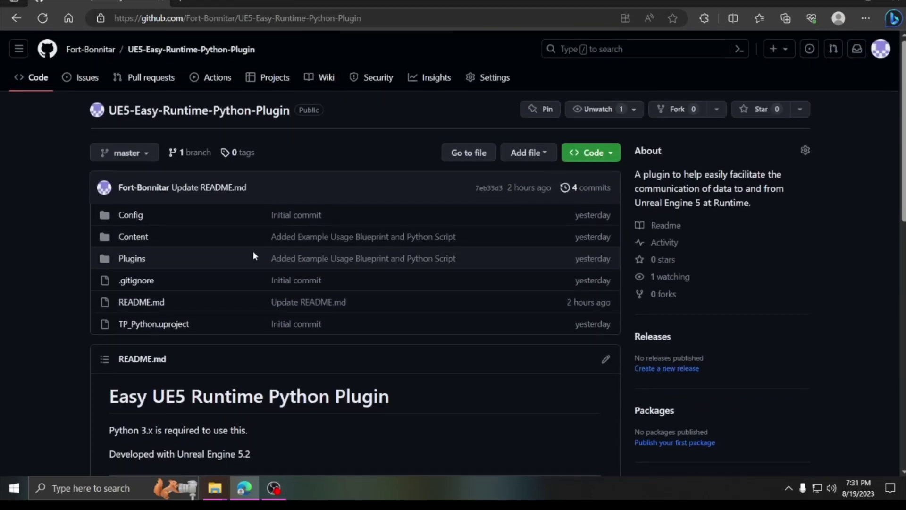
Step: Download the repository as a ZIP from the Code menu
click(382, 21)
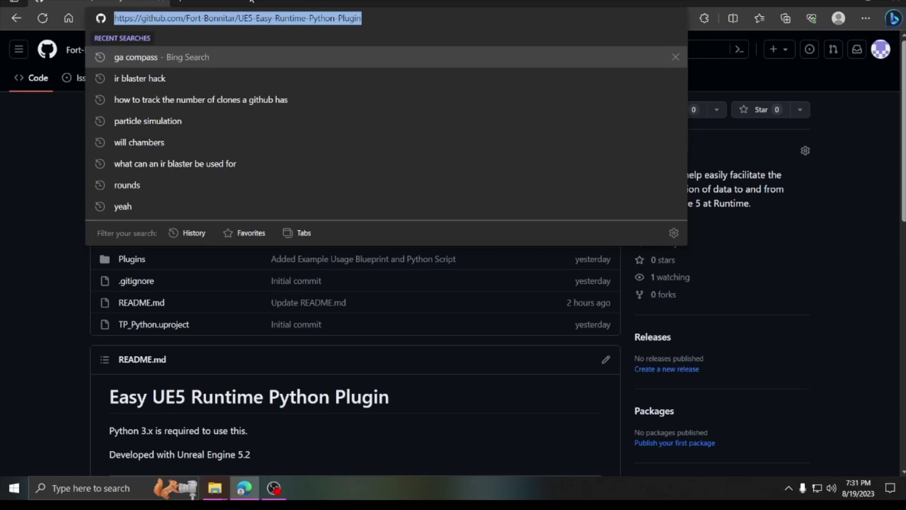
click(222, 18)
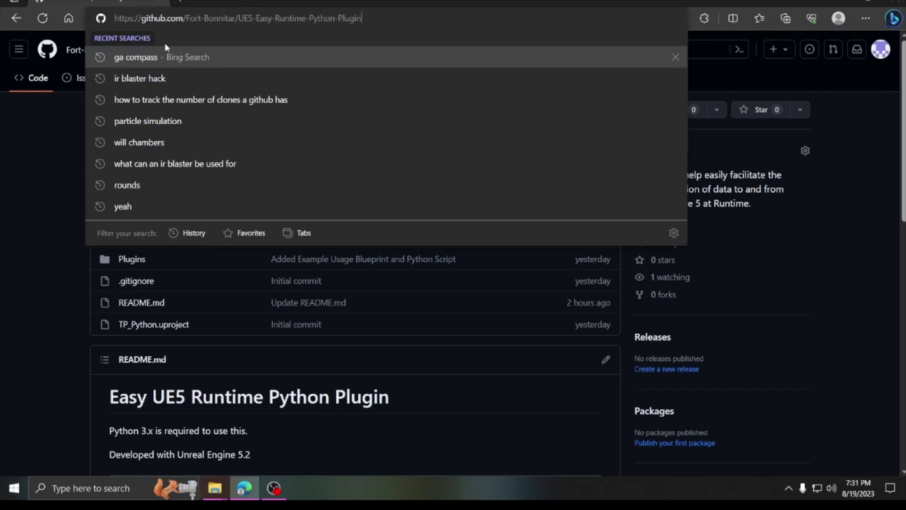
click(35, 182)
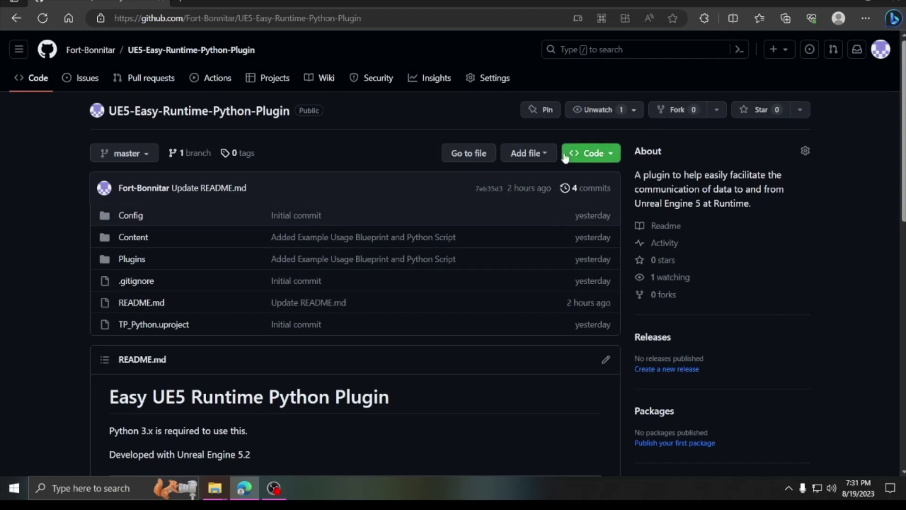
click(591, 152)
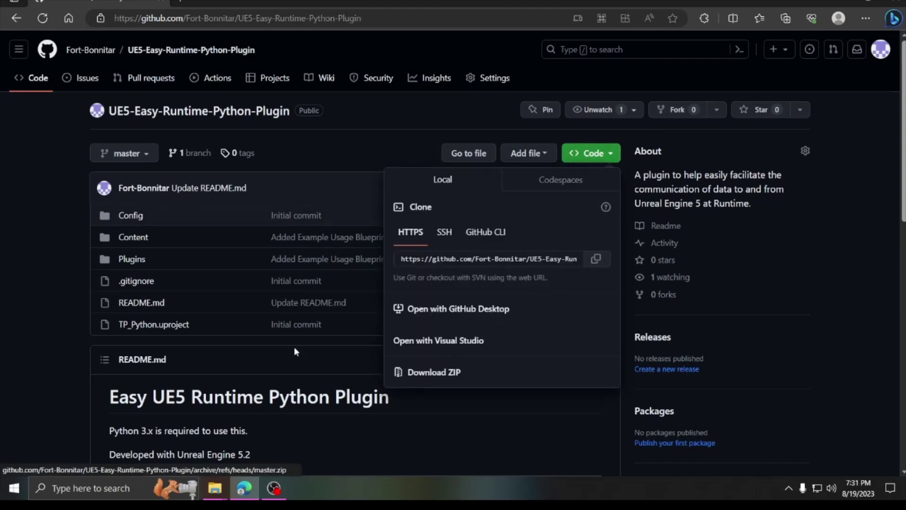
click(48, 186)
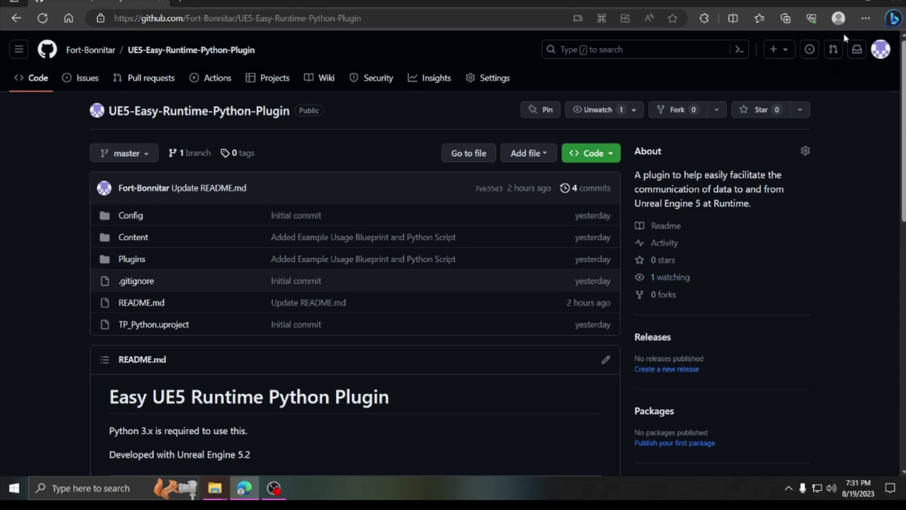
Step: Show the downloaded master ZIP in its folder from Edge's Downloads list
click(860, 24)
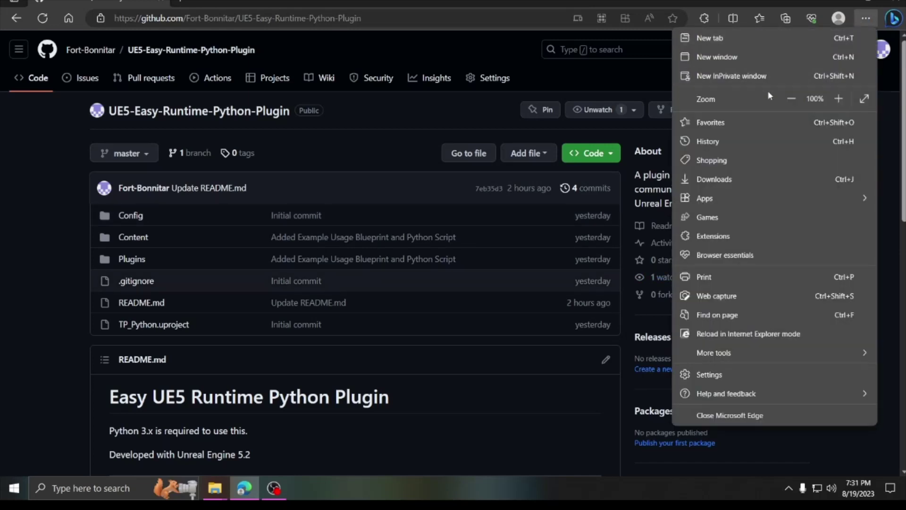
click(722, 178)
click(746, 70)
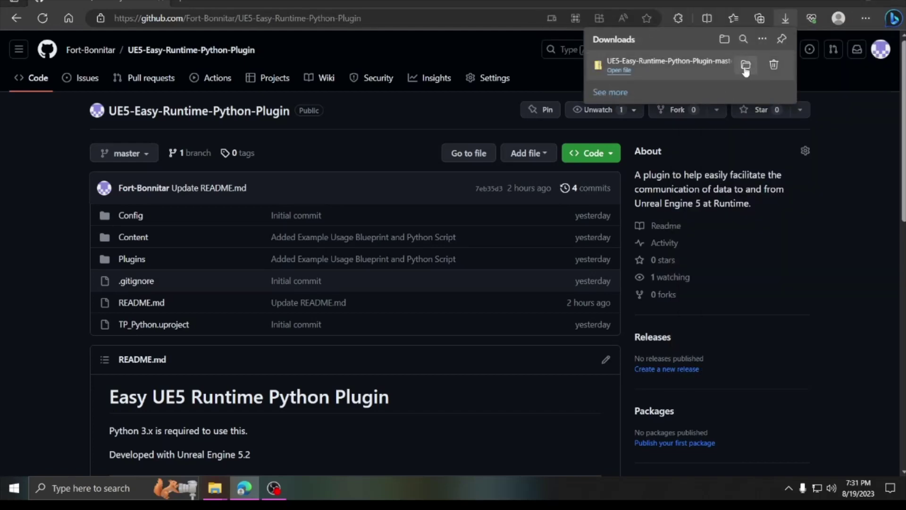
Step: Extract the master ZIP, then launch TP_Python.uproject from the extracted folder
right_click(226, 138)
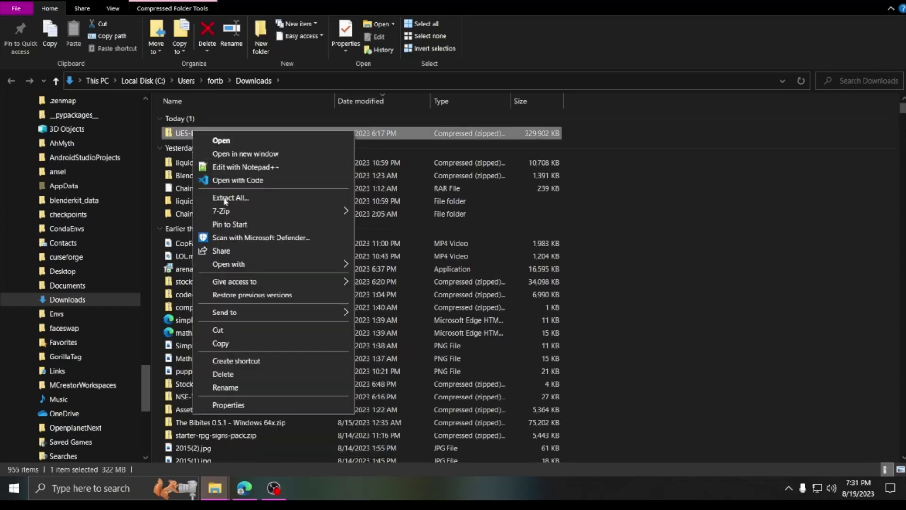
click(241, 199)
click(545, 358)
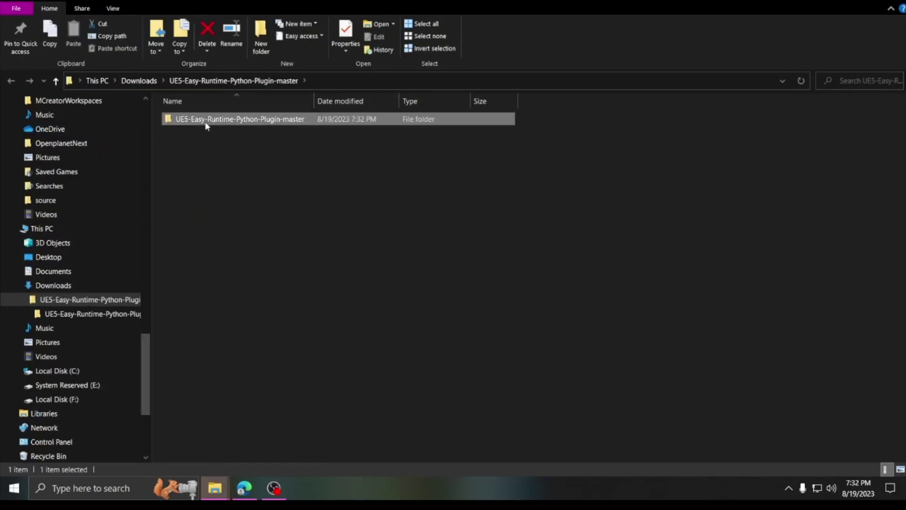
double_click(205, 121)
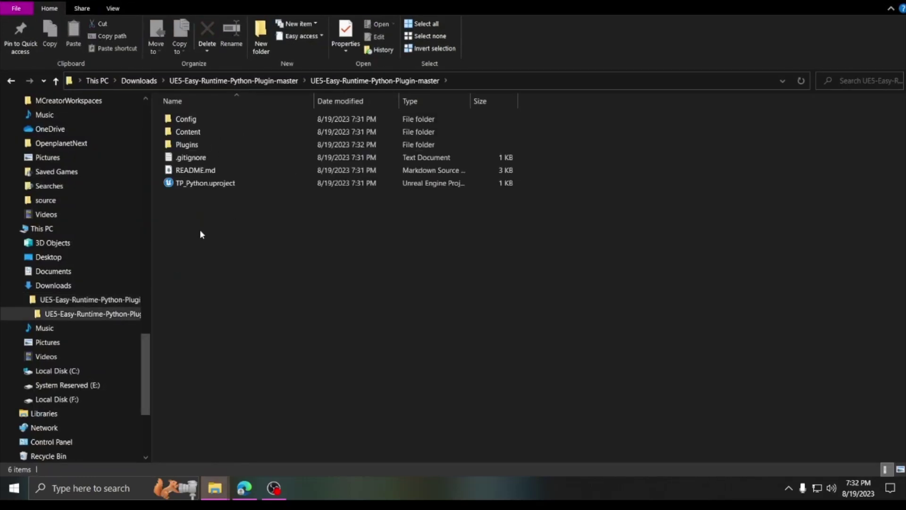
double_click(222, 183)
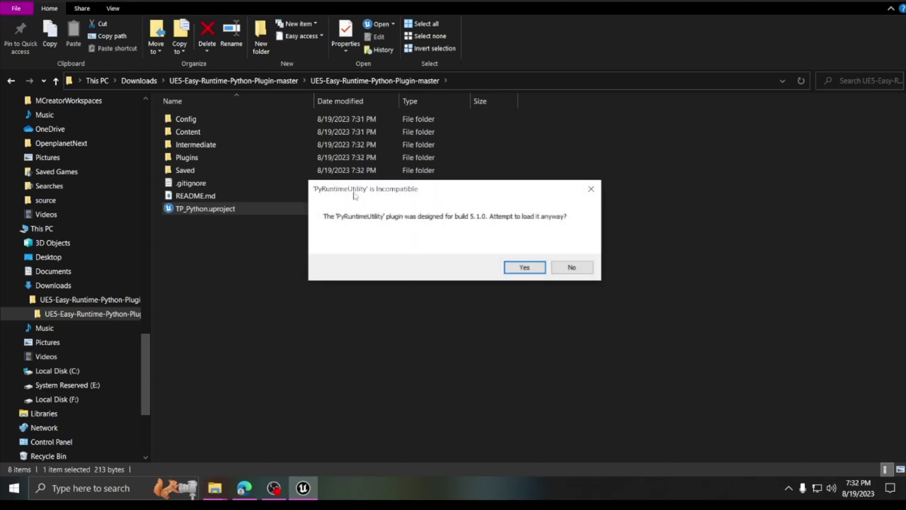
Step: Load the PyRuntimeUtility and TcpSocketPlugin plugins anyway and accept rebuilding their missing modules
click(510, 268)
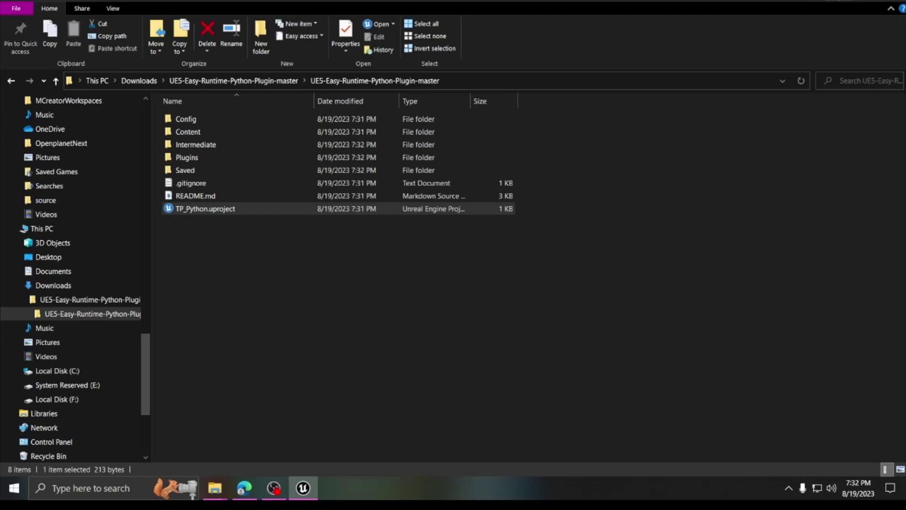
click(851, 3)
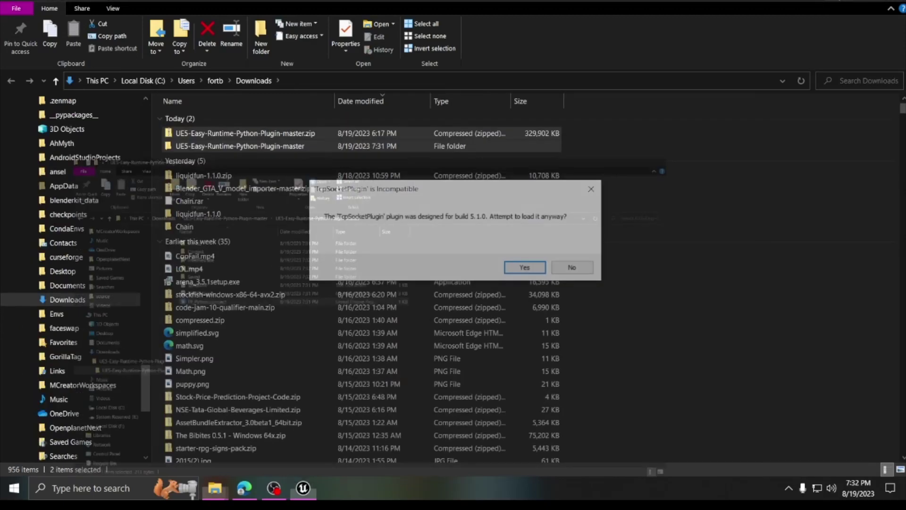
click(521, 268)
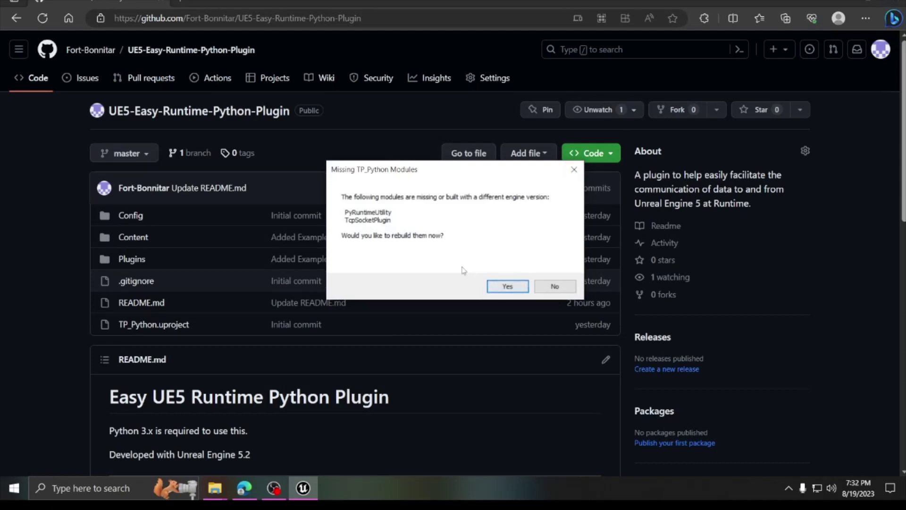
click(500, 286)
Step: Minimize Edge while the editor opens TP_Python with ThirdPersonMap
click(854, 3)
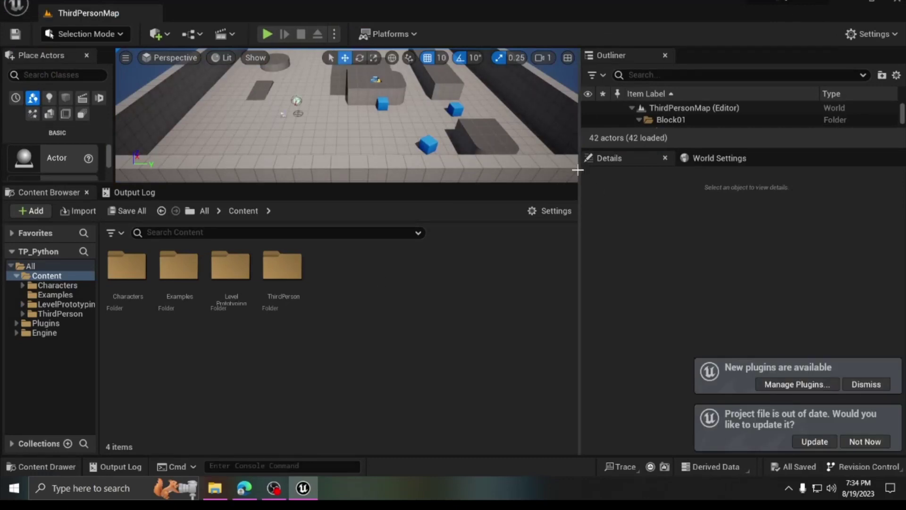
Step: Enlarge the viewport, dismiss the new plugins notice, and decline the project file update
drag(740, 180, 799, 176)
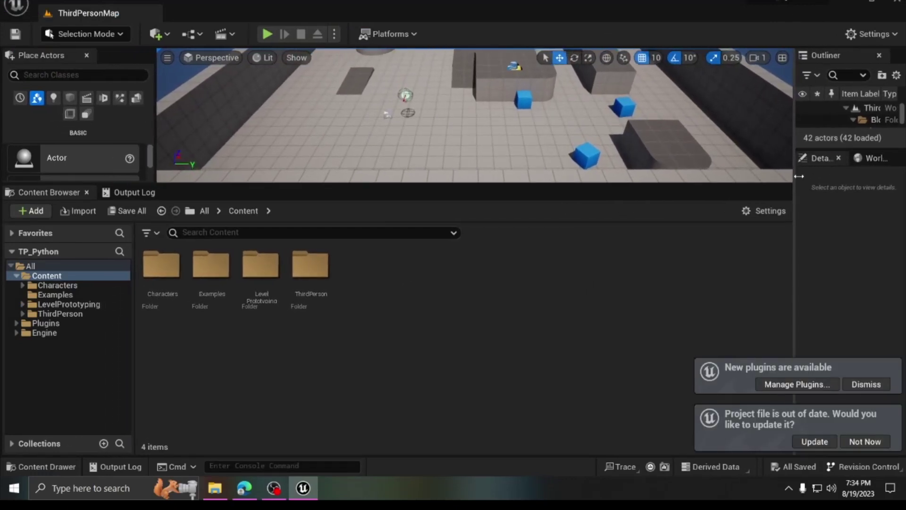
click(856, 384)
click(858, 443)
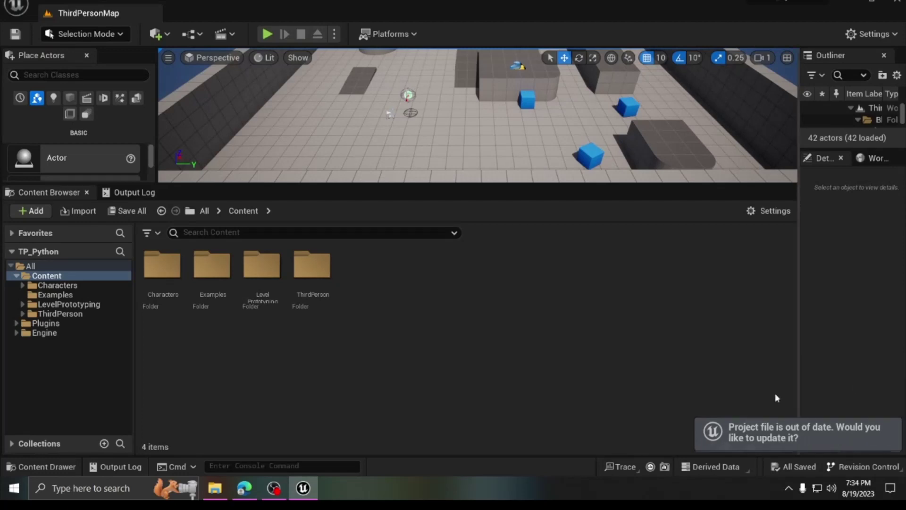
drag(431, 185, 398, 304)
Step: Navigate the level and select the BP_Python_Runtime_Connection actor
right_drag(340, 291, 339, 264)
key(w)
right_drag(441, 250, 440, 250)
click(488, 160)
right_drag(488, 160, 492, 151)
click(543, 120)
right_drag(320, 104, 320, 104)
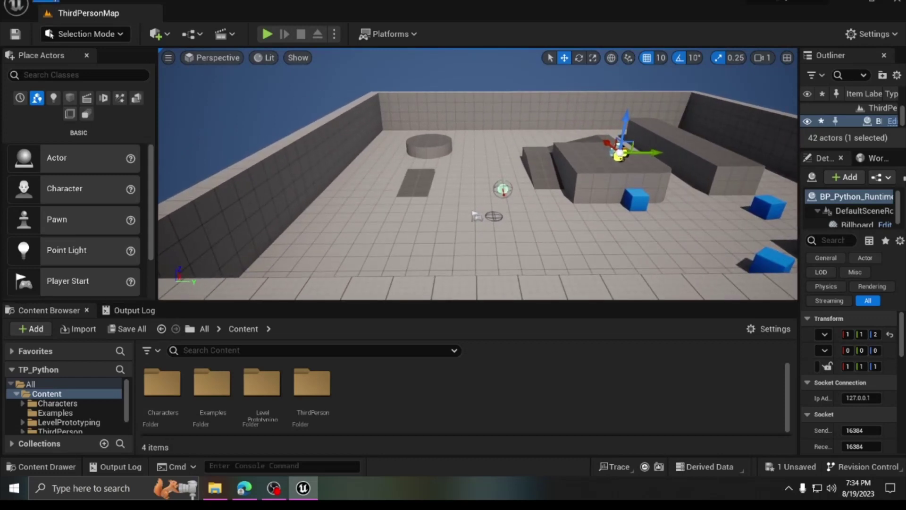
Step: Create a new level from the Basic template
click(47, 1)
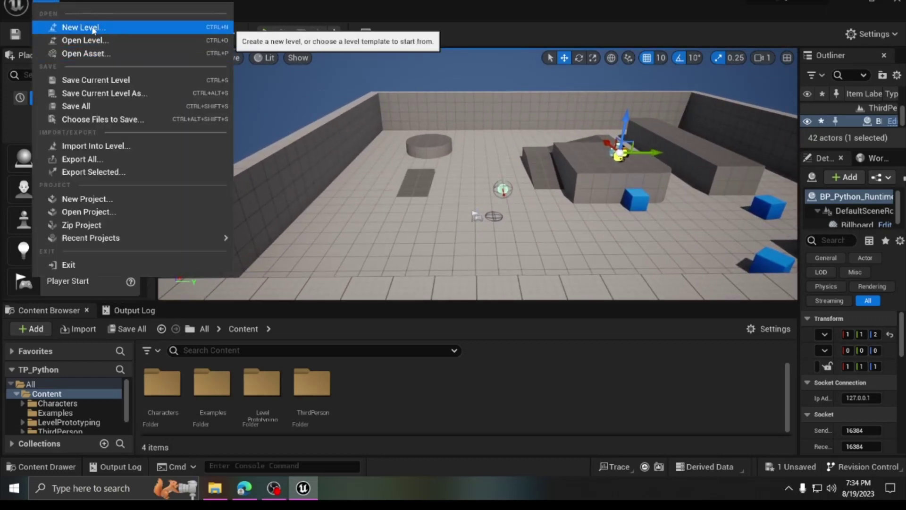
click(80, 27)
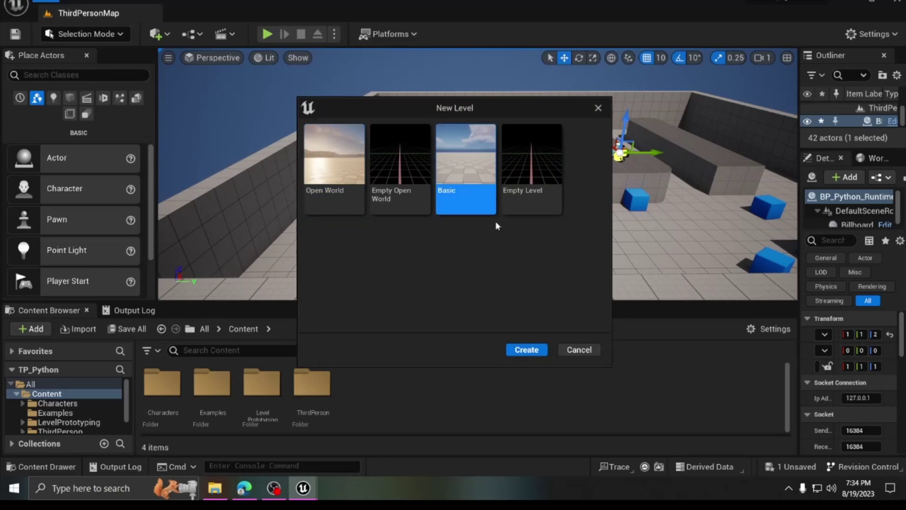
click(519, 350)
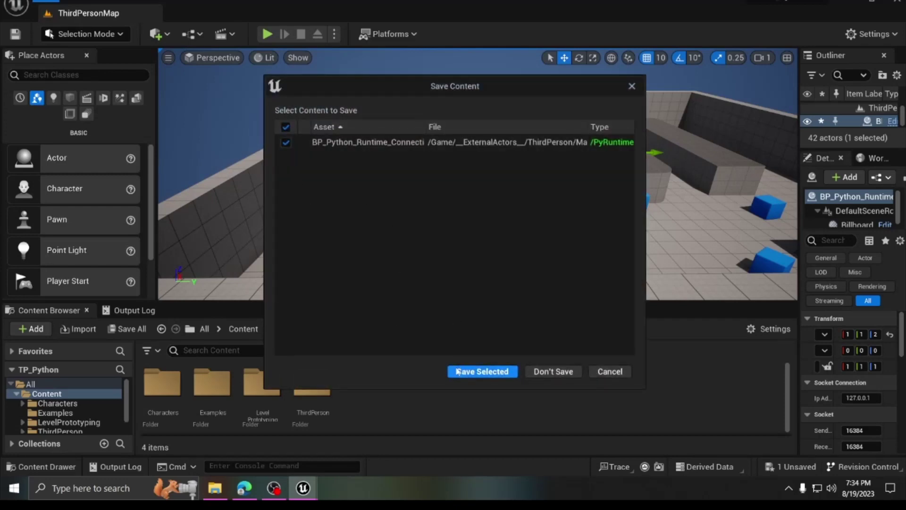